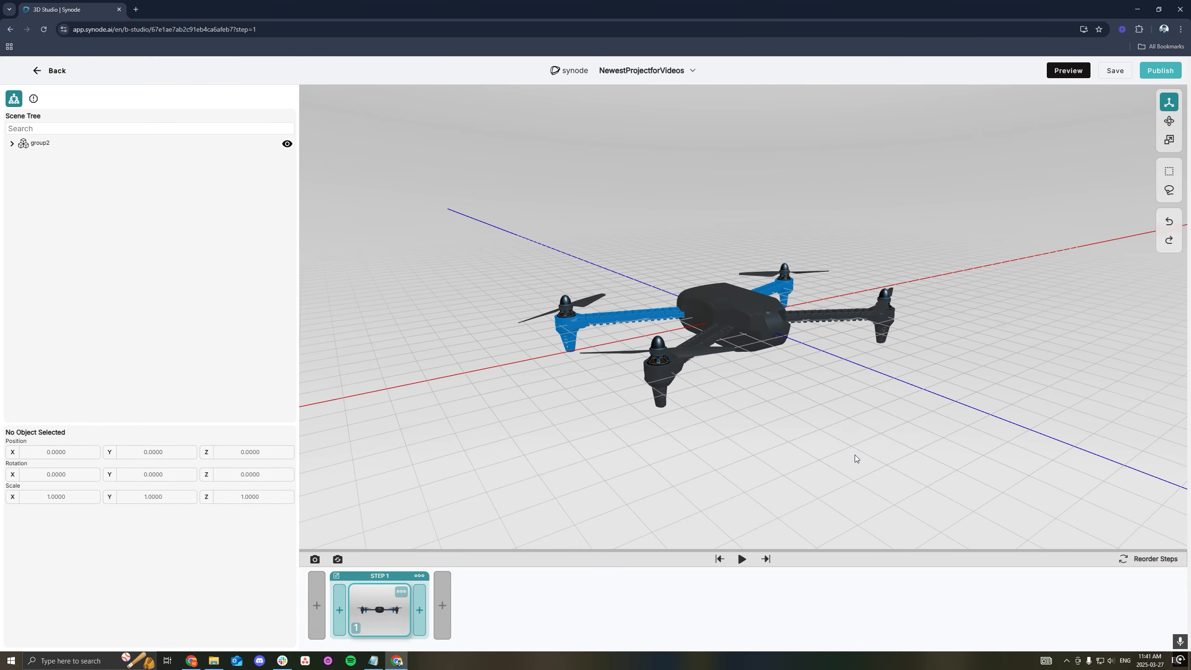
- Move the drone's top cover away from the body and raise the rear motor's cap straight up above the propeller
click(739, 338)
drag(740, 337, 714, 309)
click(788, 270)
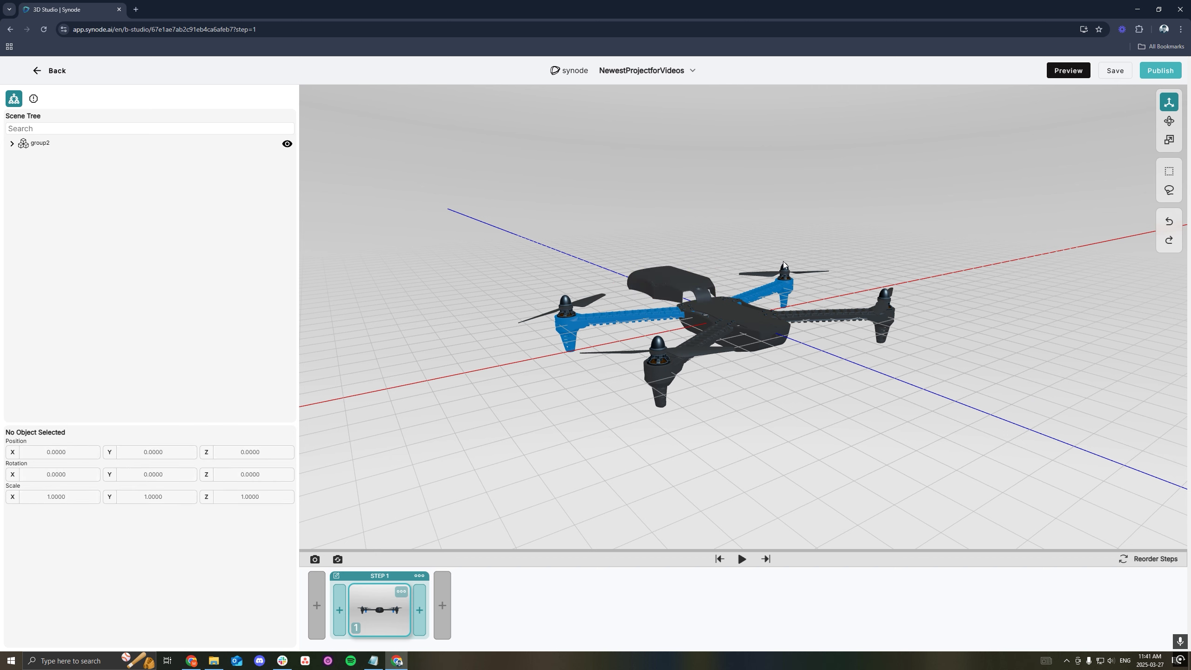
click(787, 269)
drag(786, 246, 786, 168)
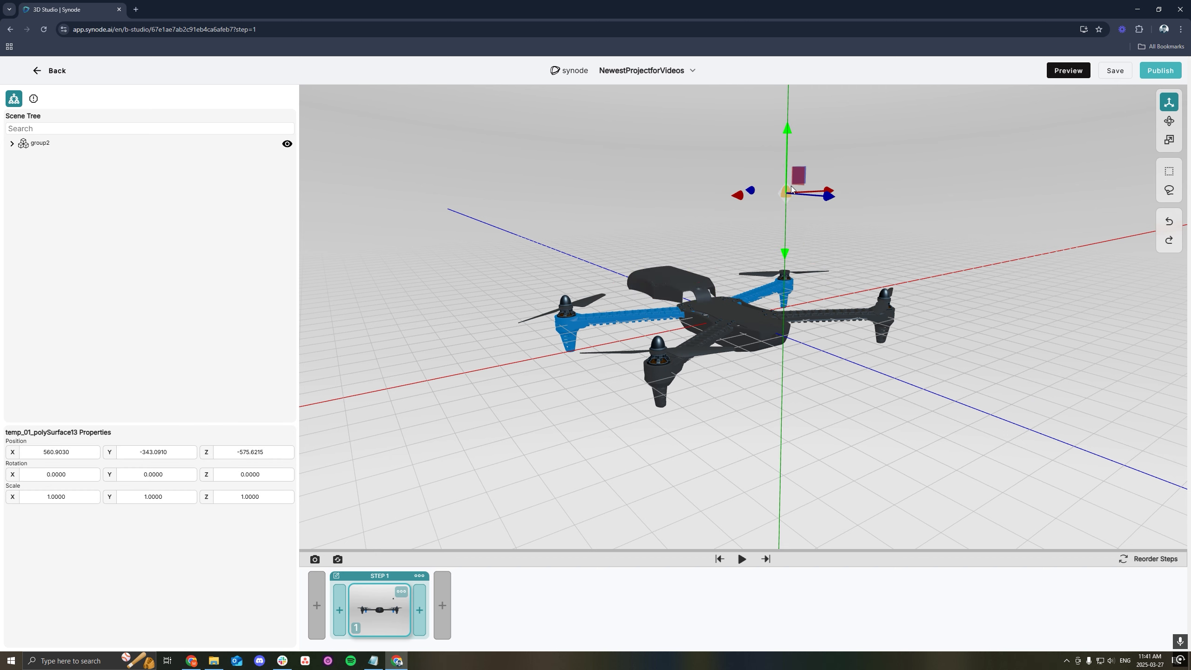
click(828, 230)
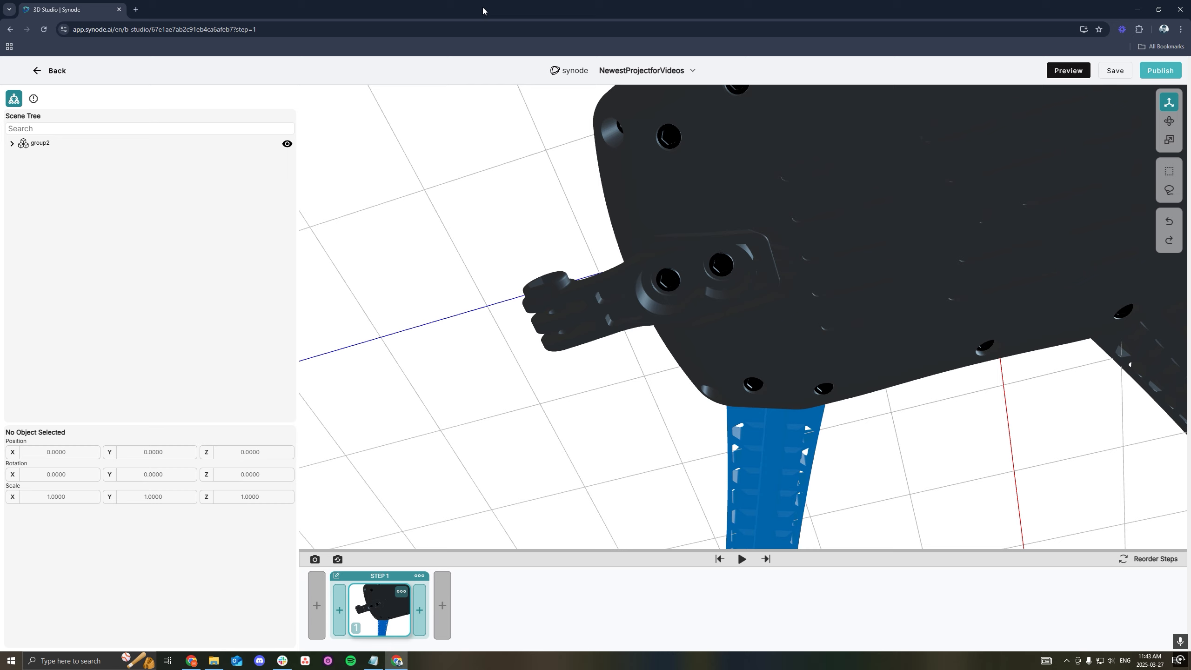
- Add a second frame to Step 1, pull the bracket's two screws out of their holes in it and play the animation
click(419, 610)
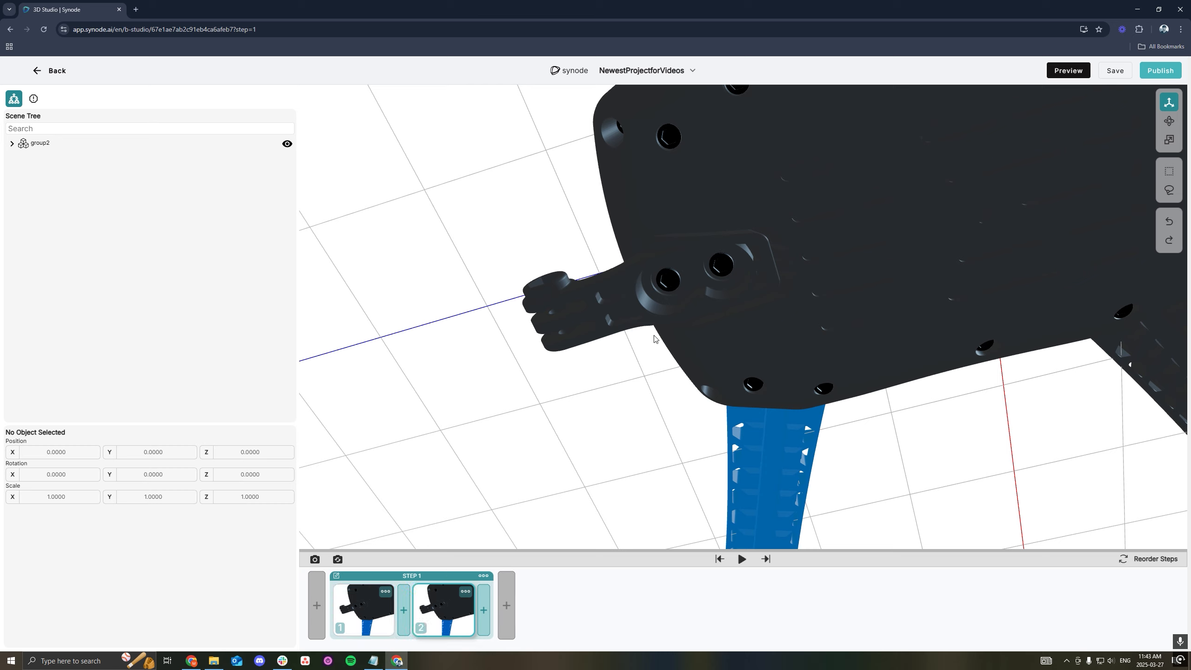
click(667, 280)
shift+click(721, 265)
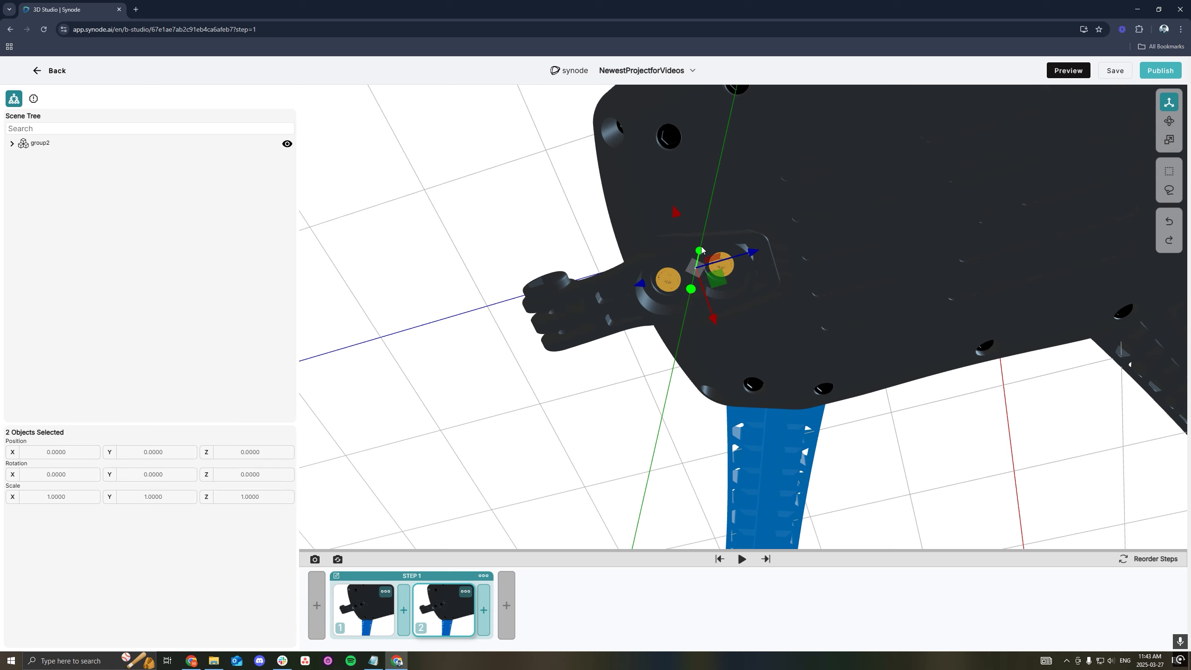
drag(702, 250, 675, 293)
click(596, 434)
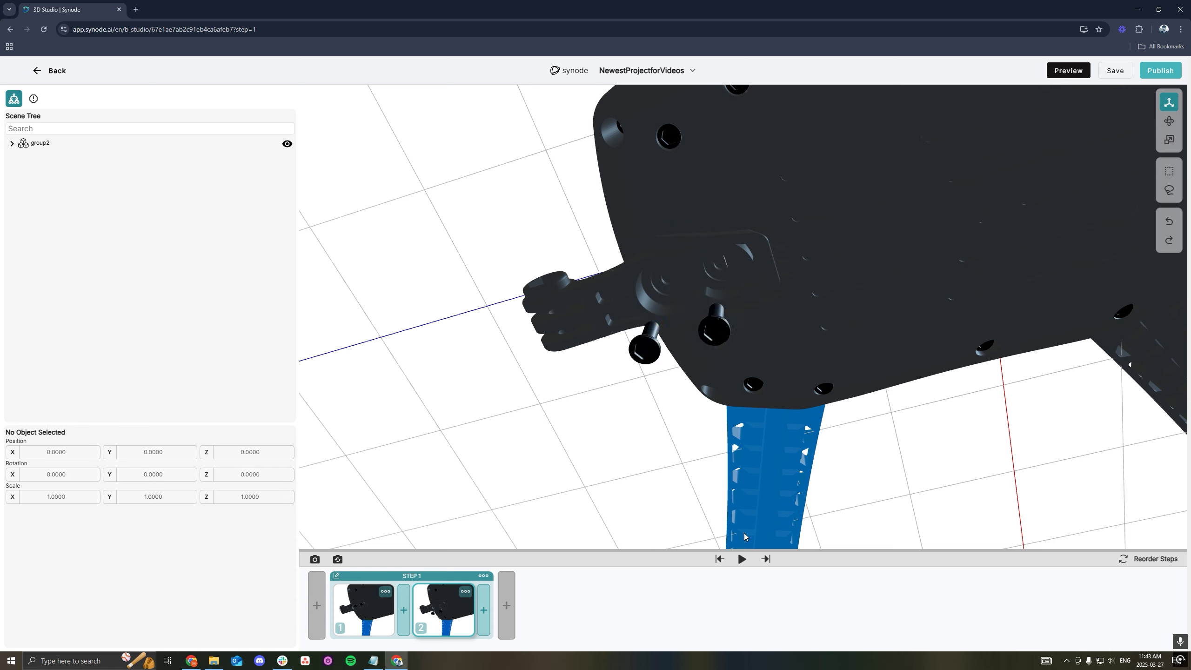
click(742, 559)
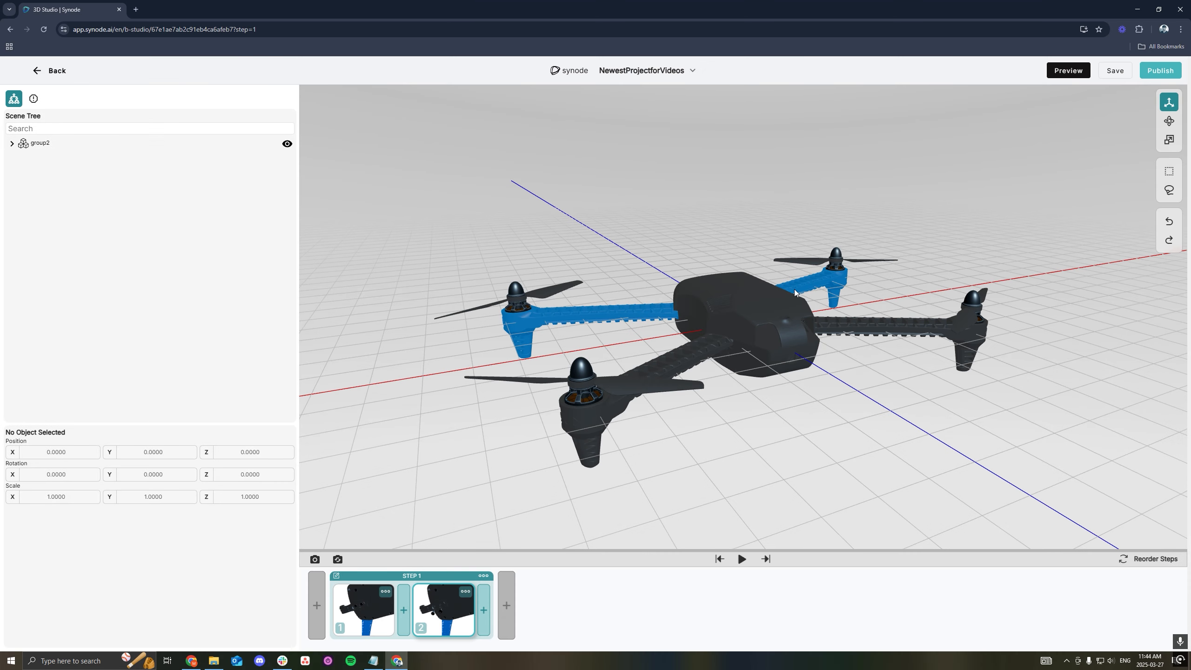
- Rotate the drone's top cover freehand with the Rotate tool
click(783, 301)
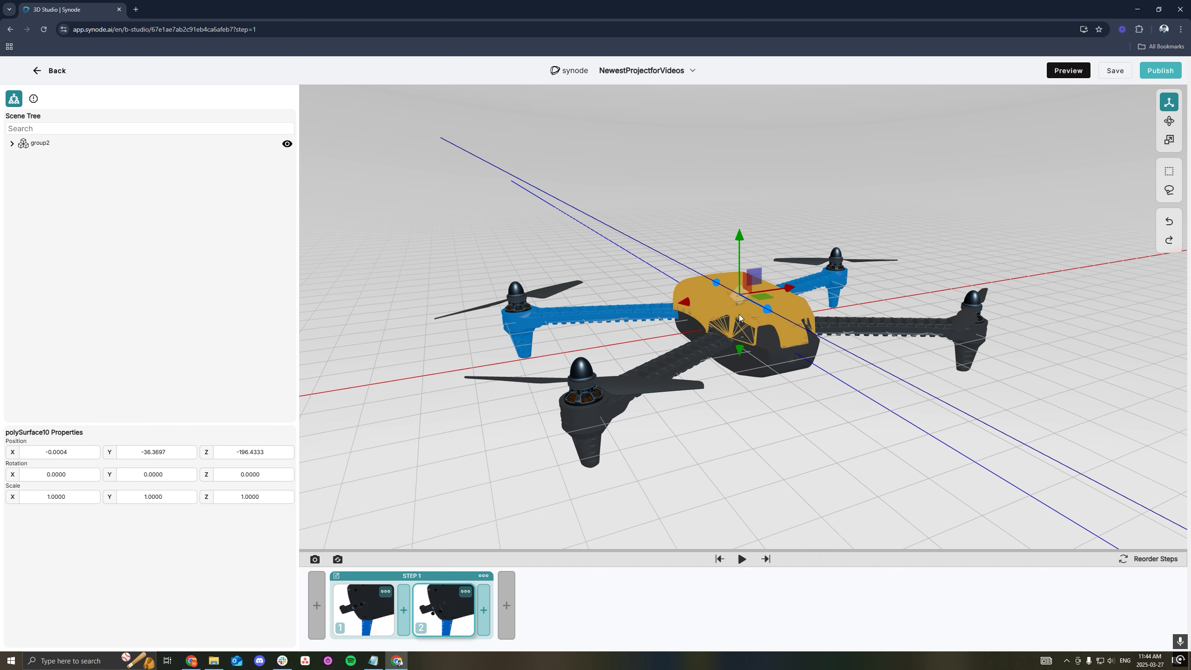
click(1170, 121)
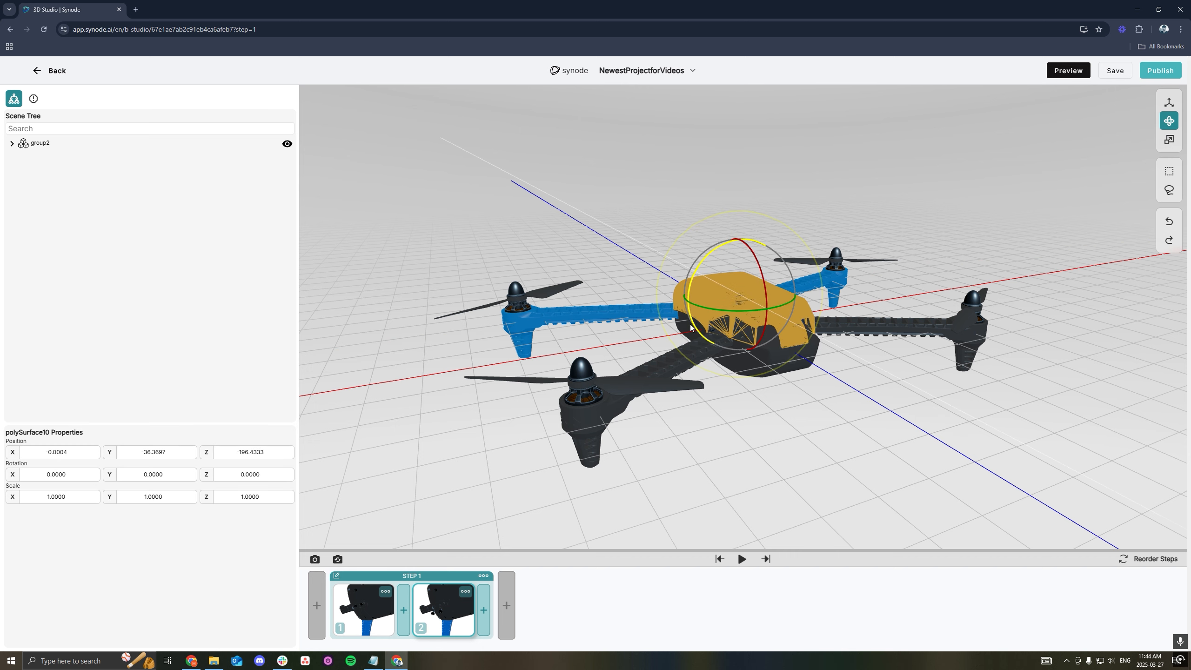
drag(755, 311, 694, 323)
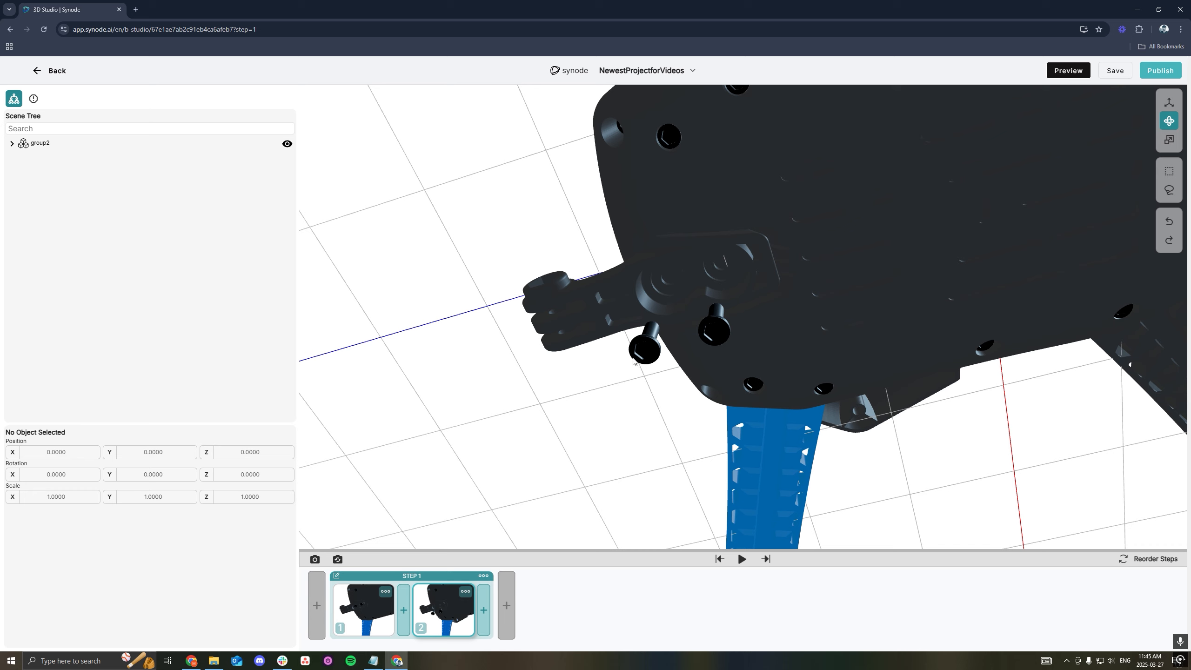
- Rotate Screw1 about its Z axis to about 145.69 degrees and play the animation
click(646, 356)
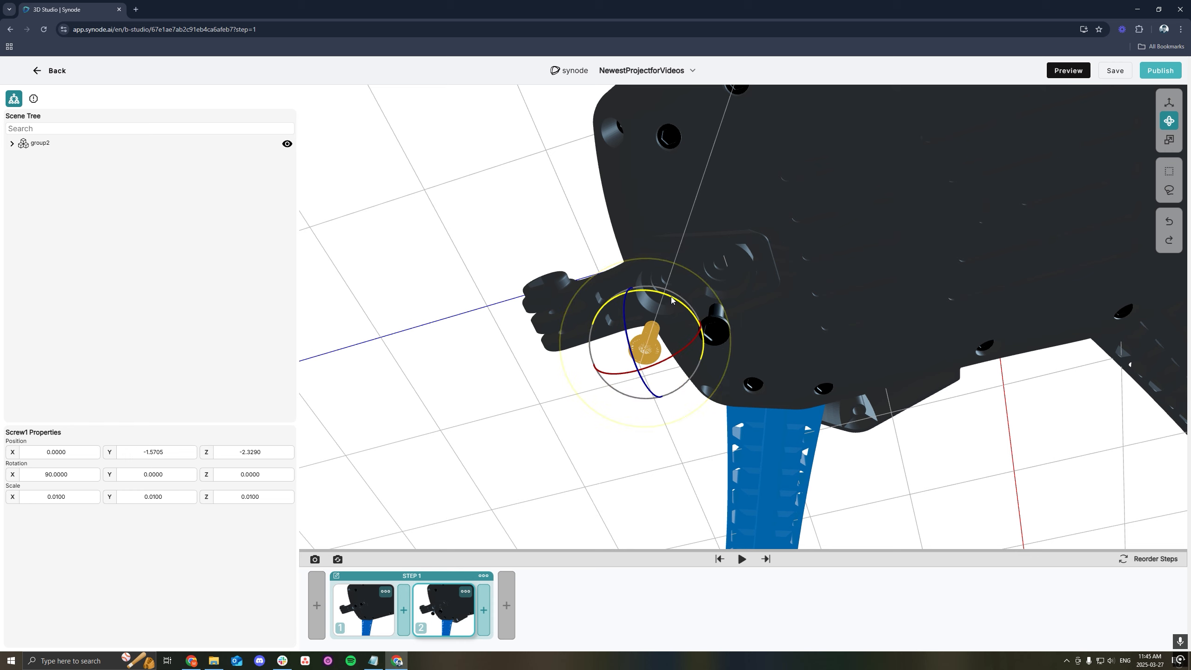
drag(662, 299, 577, 354)
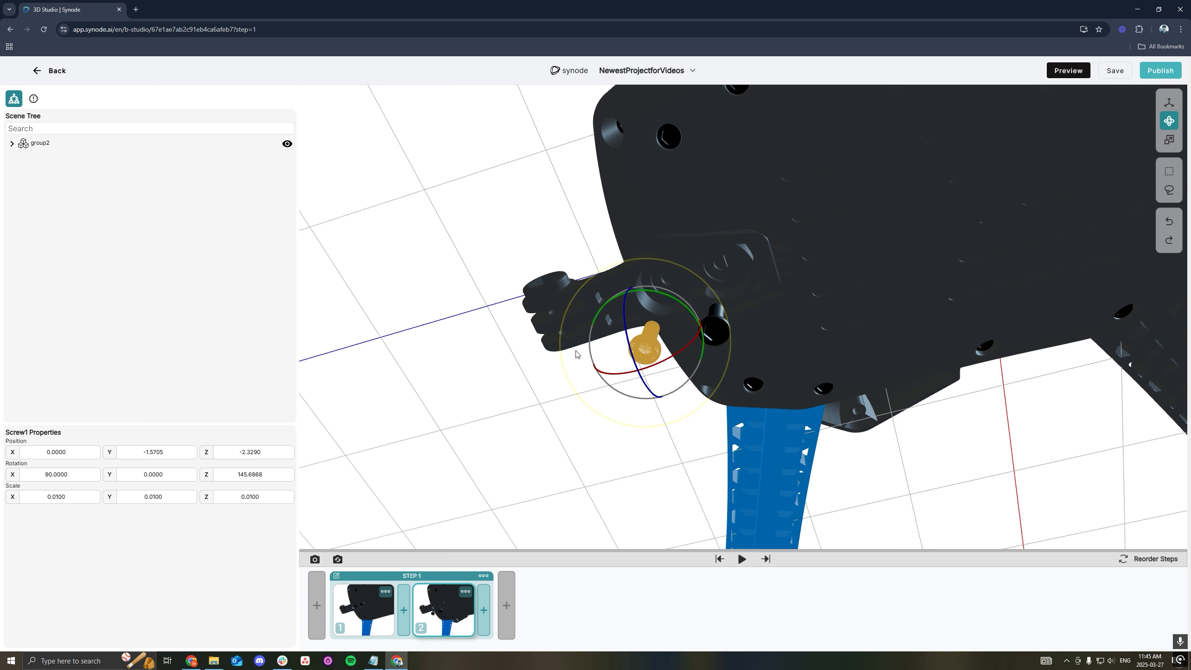
click(741, 560)
click(689, 490)
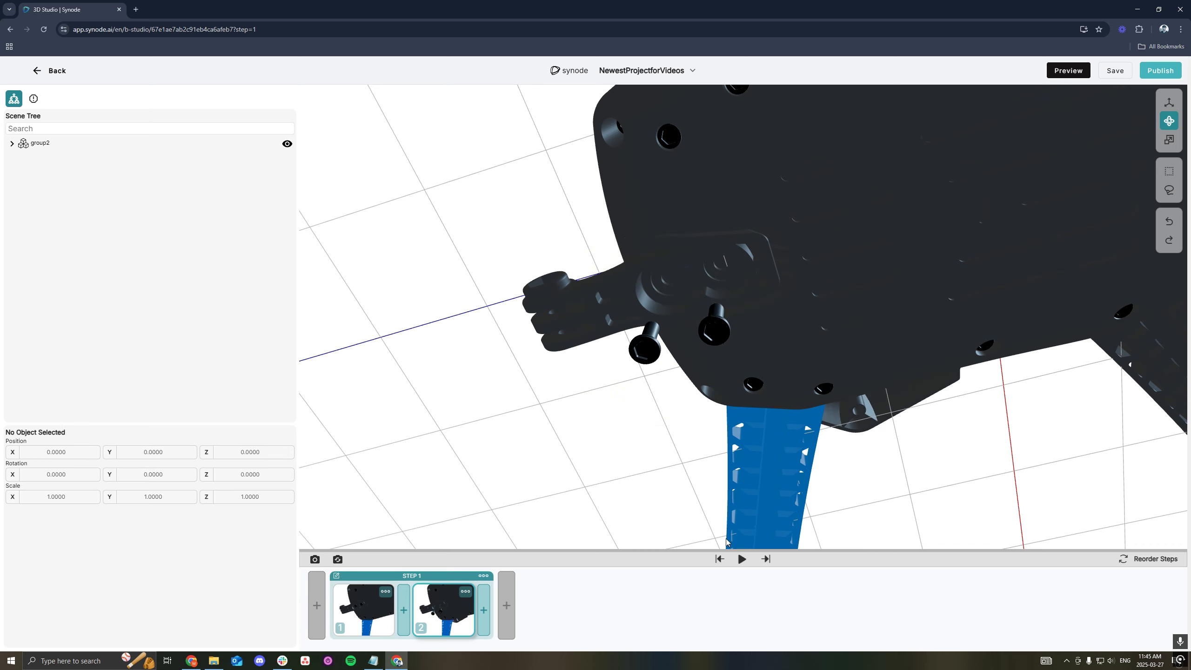
click(742, 562)
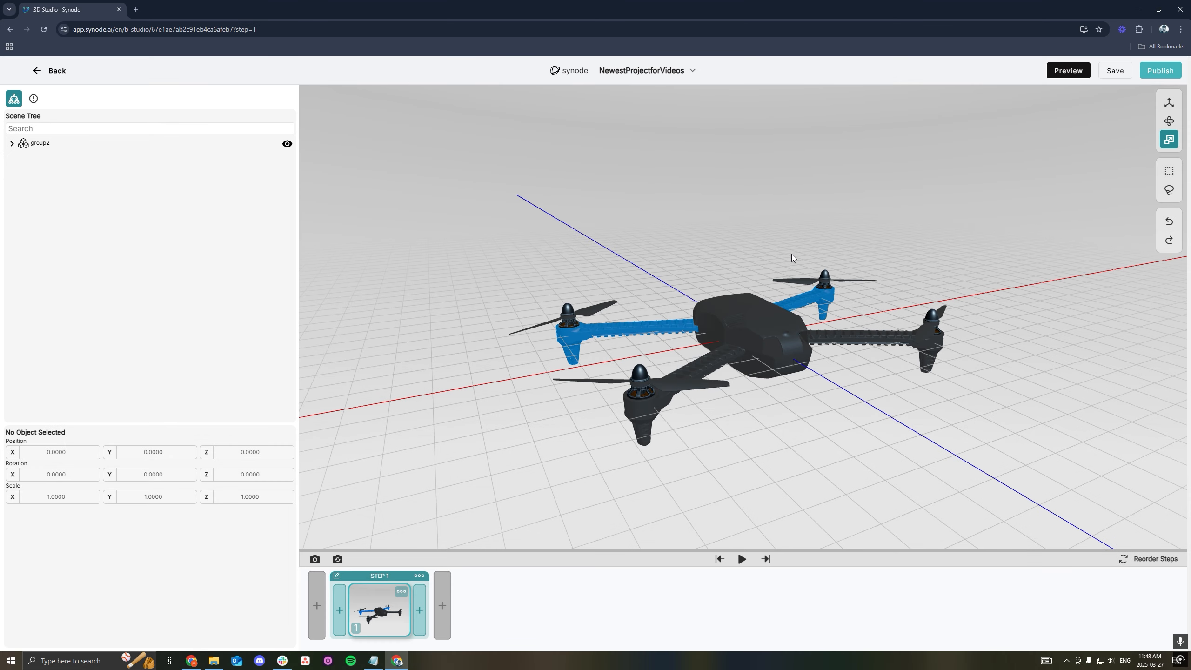
- Scale the front propeller uniformly from its centre handle
click(661, 382)
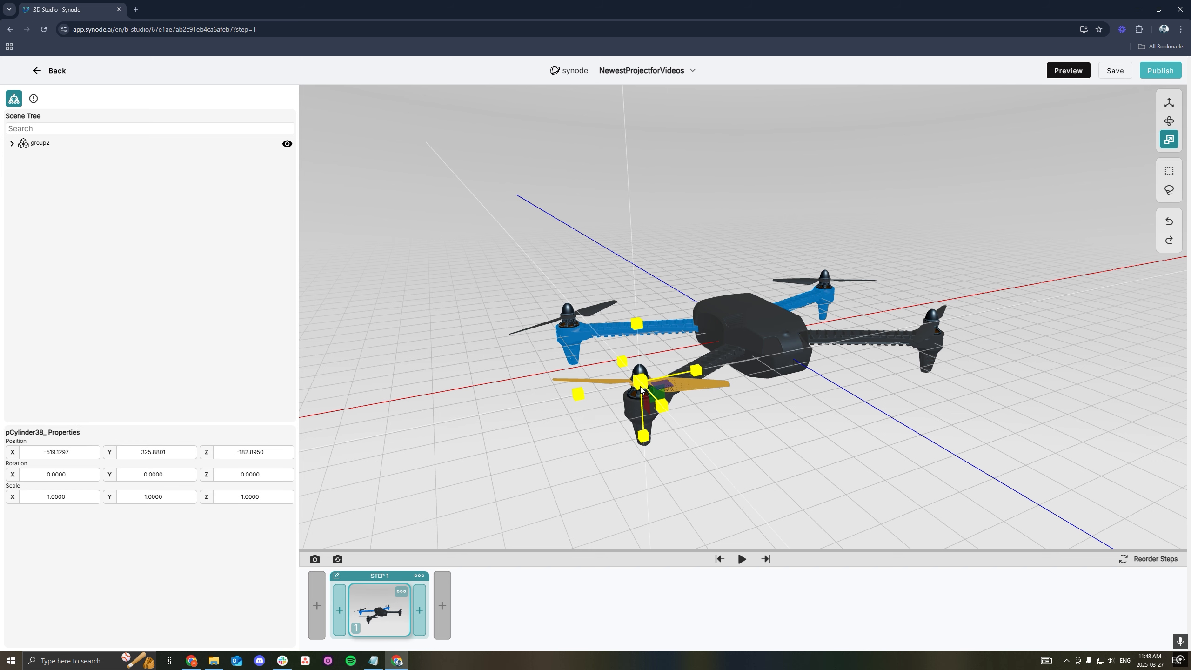
drag(643, 386, 639, 385)
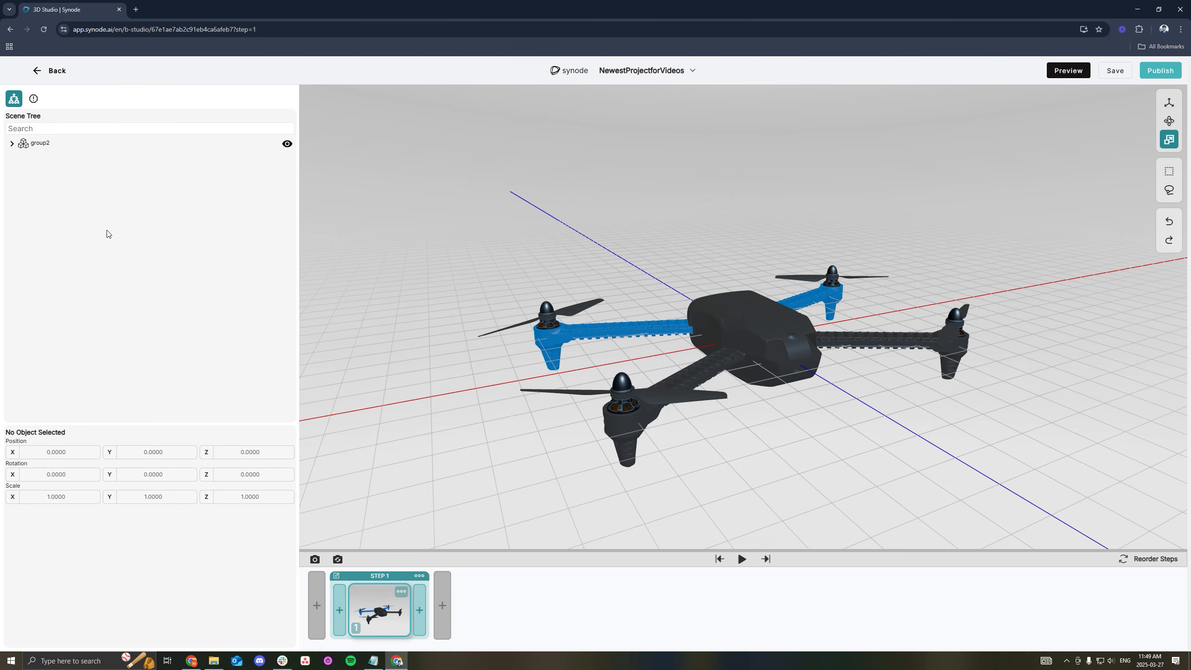
- Set the X, Y and Z scale of the whole group2 model to 0
click(68, 146)
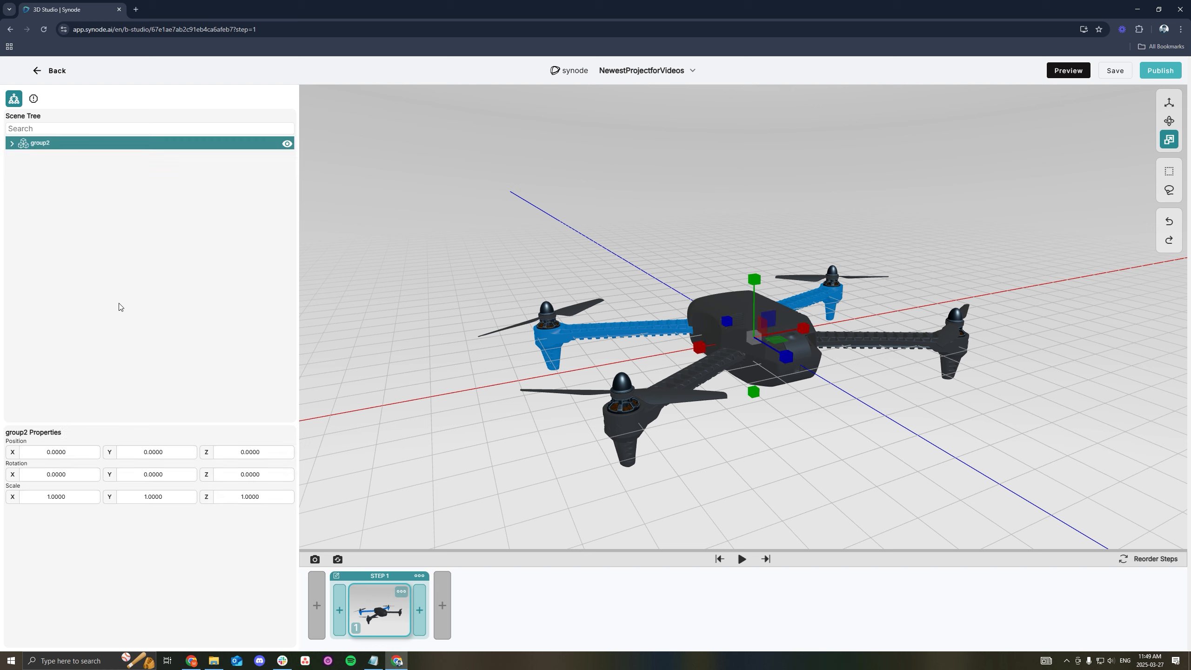
double_click(57, 496)
text(0)
key(Tab)
text(0)
key(Tab)
text(0)
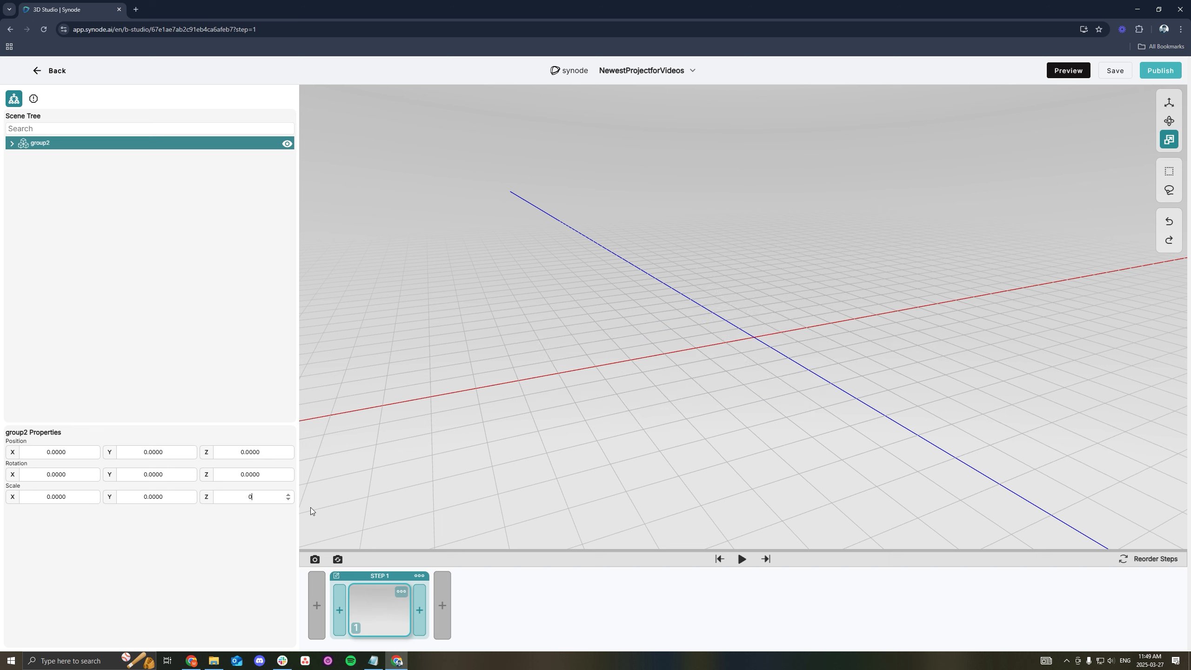
- Add a second frame to Step 1, set group2's X, Y and Z scale to 1 in it and play the animation
click(420, 609)
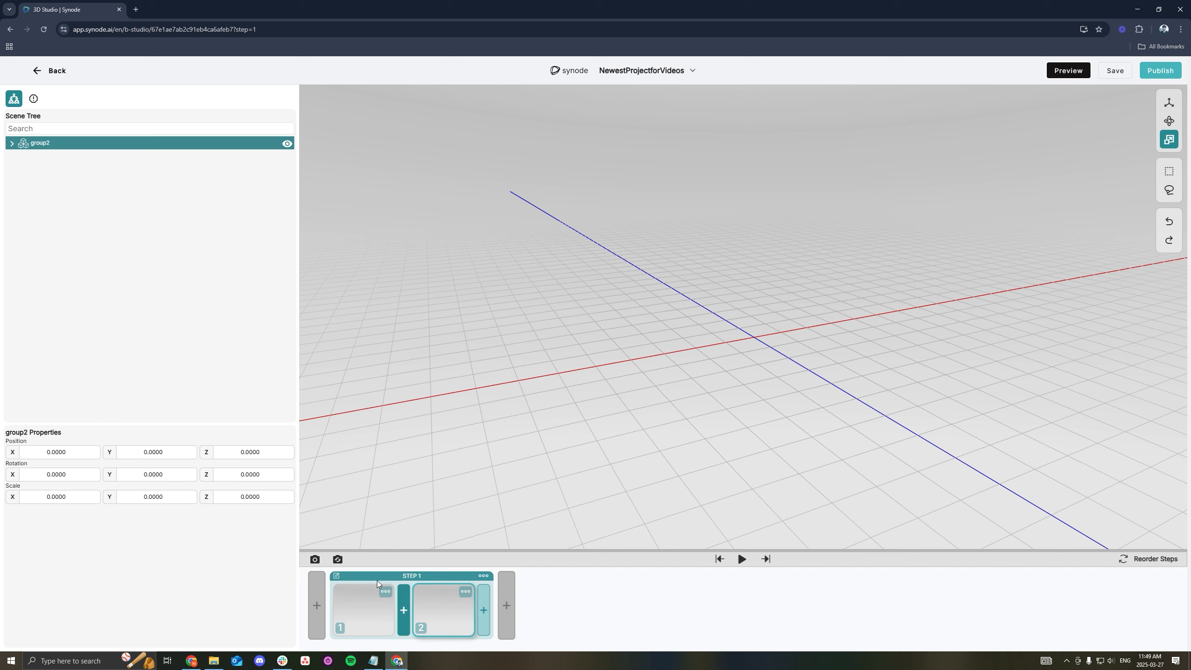
double_click(70, 497)
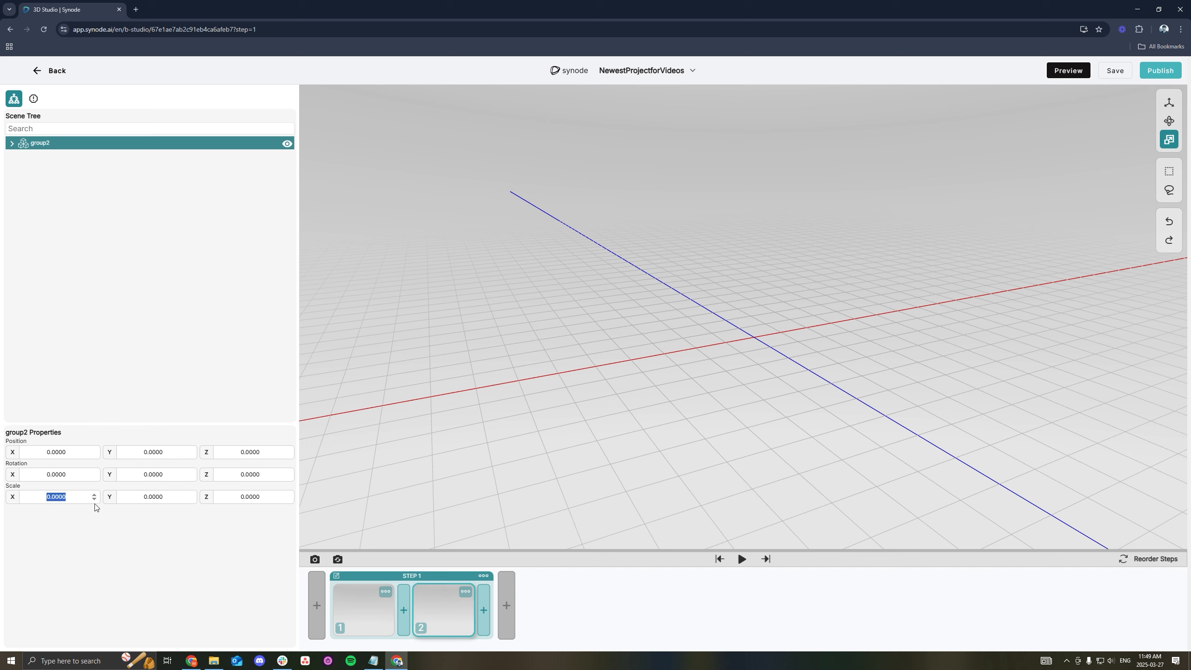
text(1)
key(Tab)
text(1)
key(Tab)
text(1)
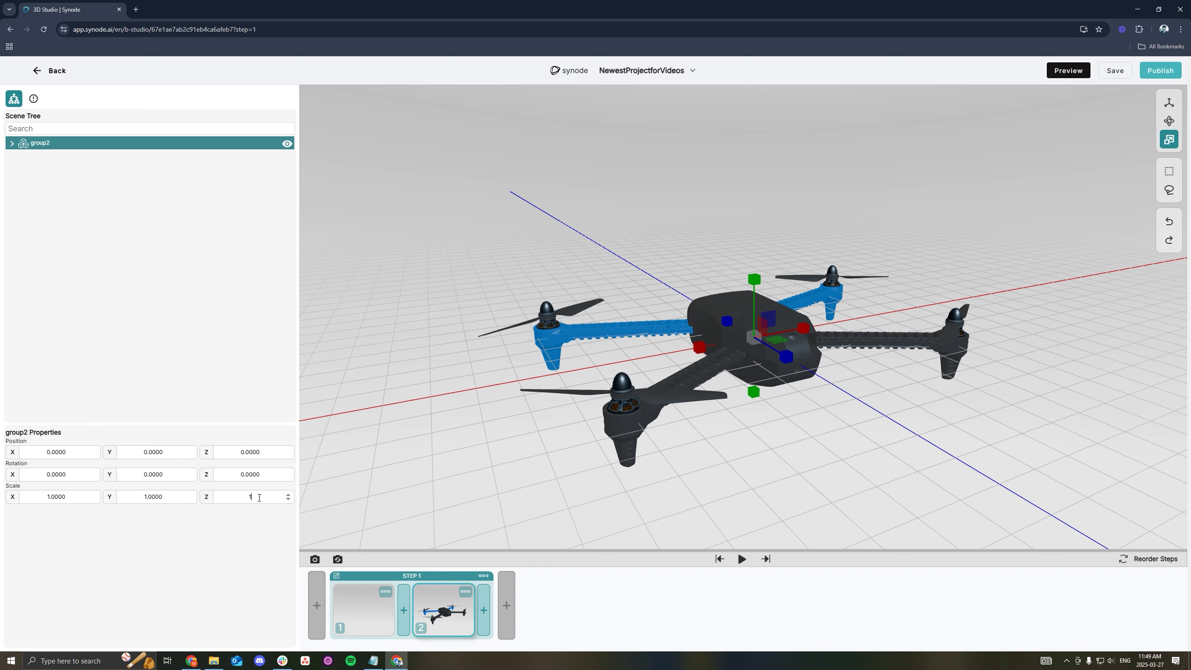
click(742, 563)
click(473, 405)
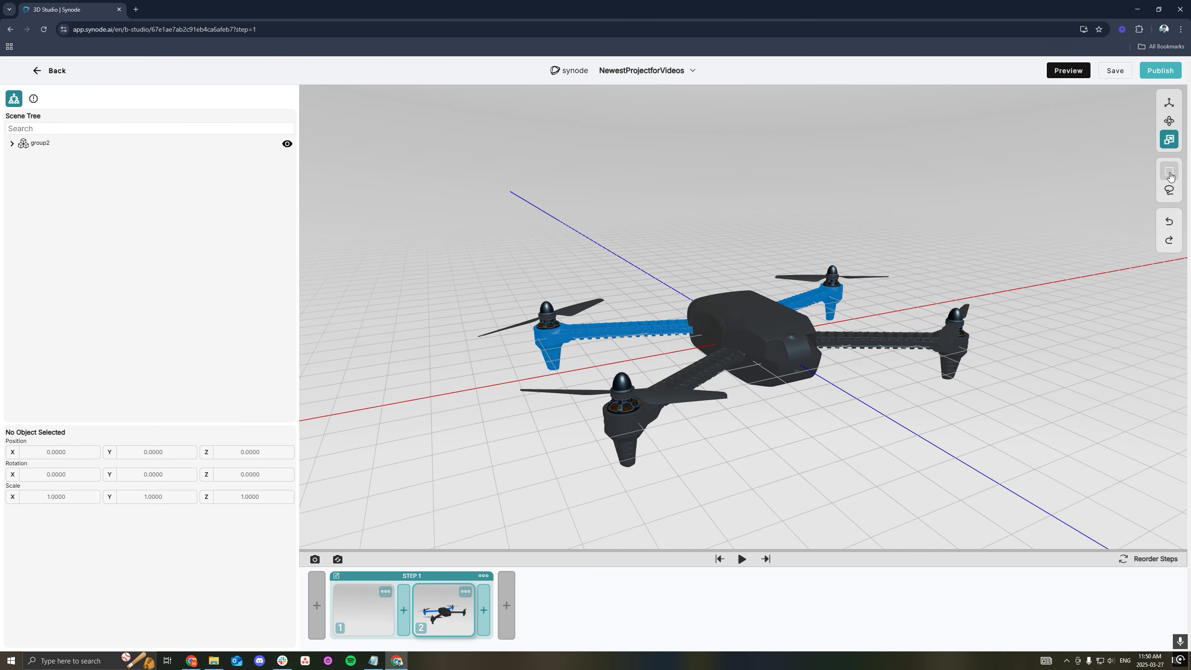
- Select the front blue arm with its motor and propeller using a rectangle, and draw a lasso selection around the same motor
click(1168, 173)
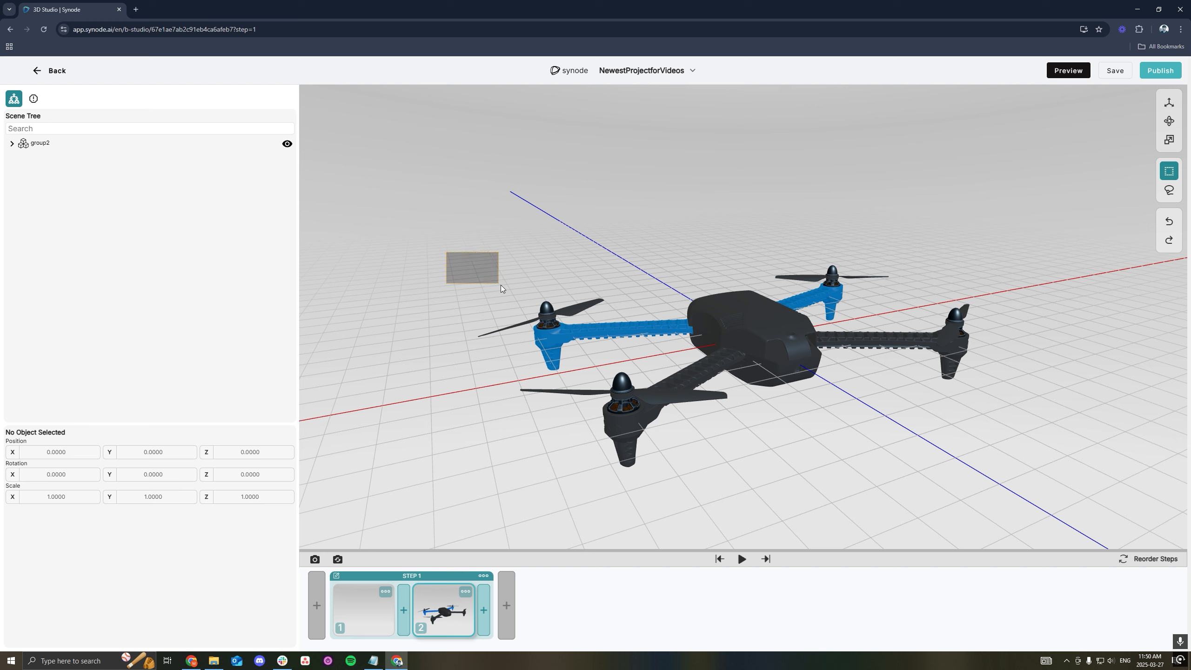
drag(501, 285, 608, 359)
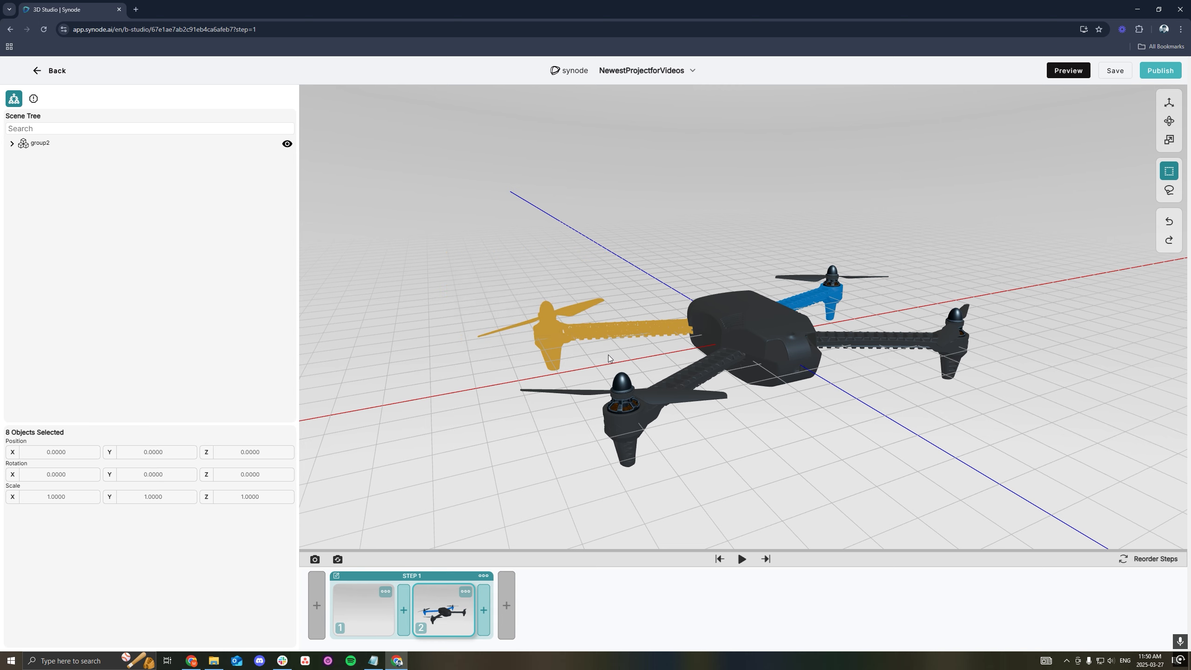
click(1169, 189)
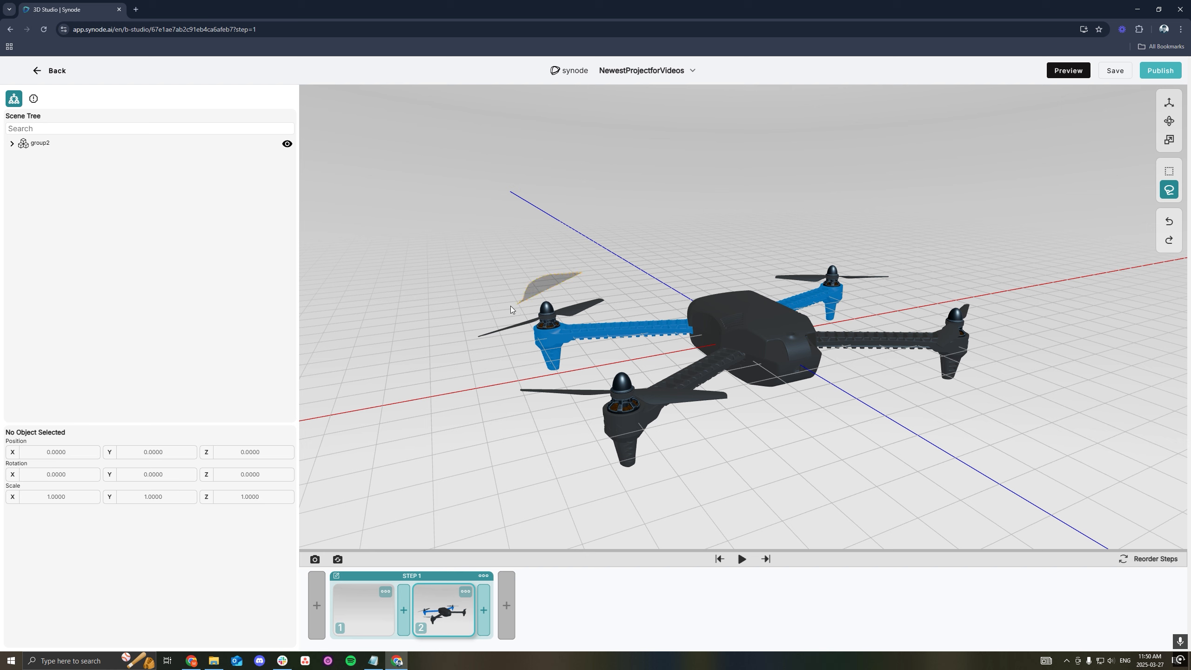
mouse_move(510, 305)
mouse_down()
mouse_move(466, 320)
mouse_move(483, 358)
mouse_move(620, 316)
mouse_move(640, 280)
mouse_move(549, 274)
mouse_move(559, 284)
mouse_up()
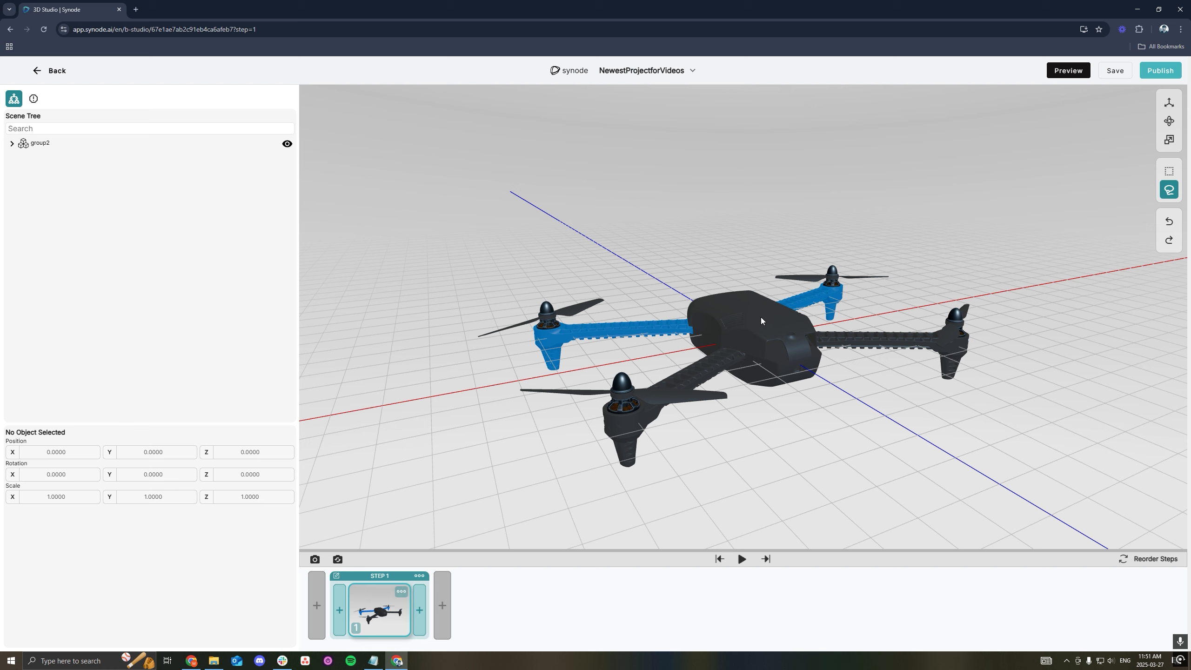
- Move the top cover along the X axis to about 540 and undo the move
click(1170, 102)
click(794, 310)
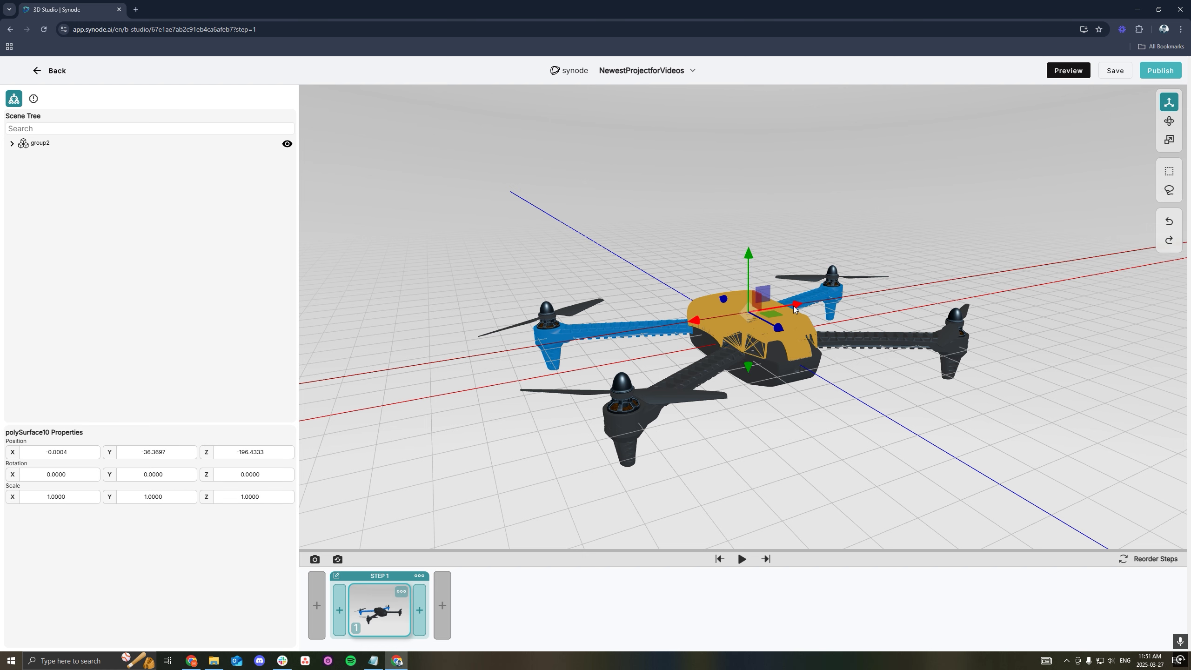
drag(795, 310, 910, 295)
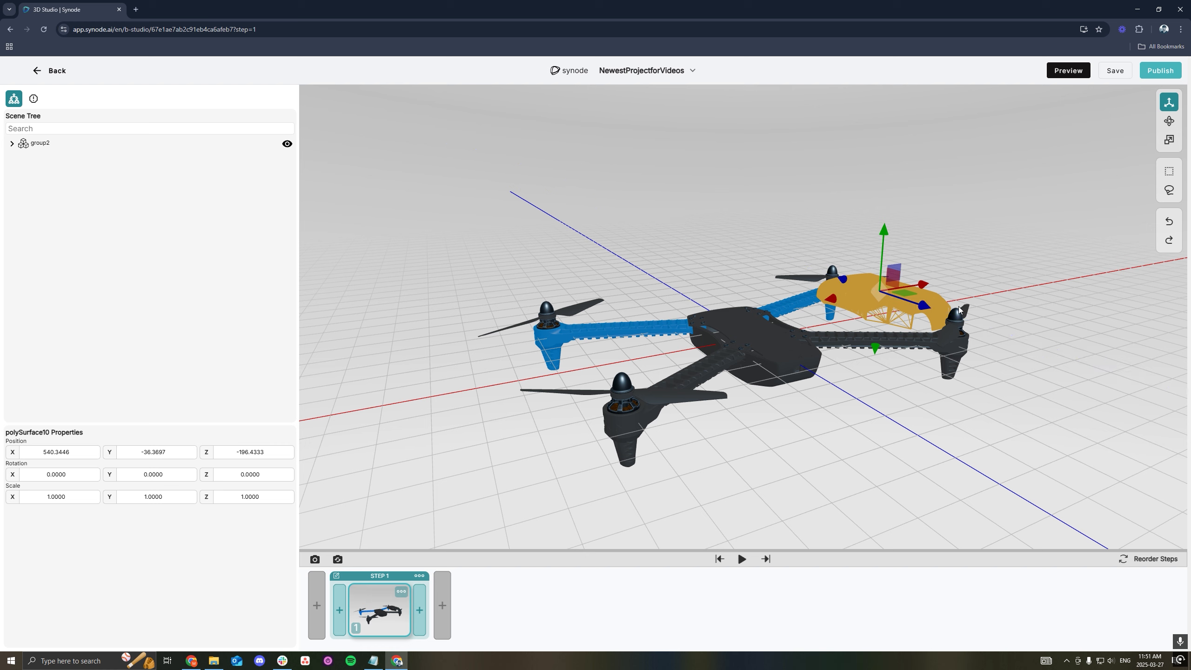
click(1176, 226)
click(909, 296)
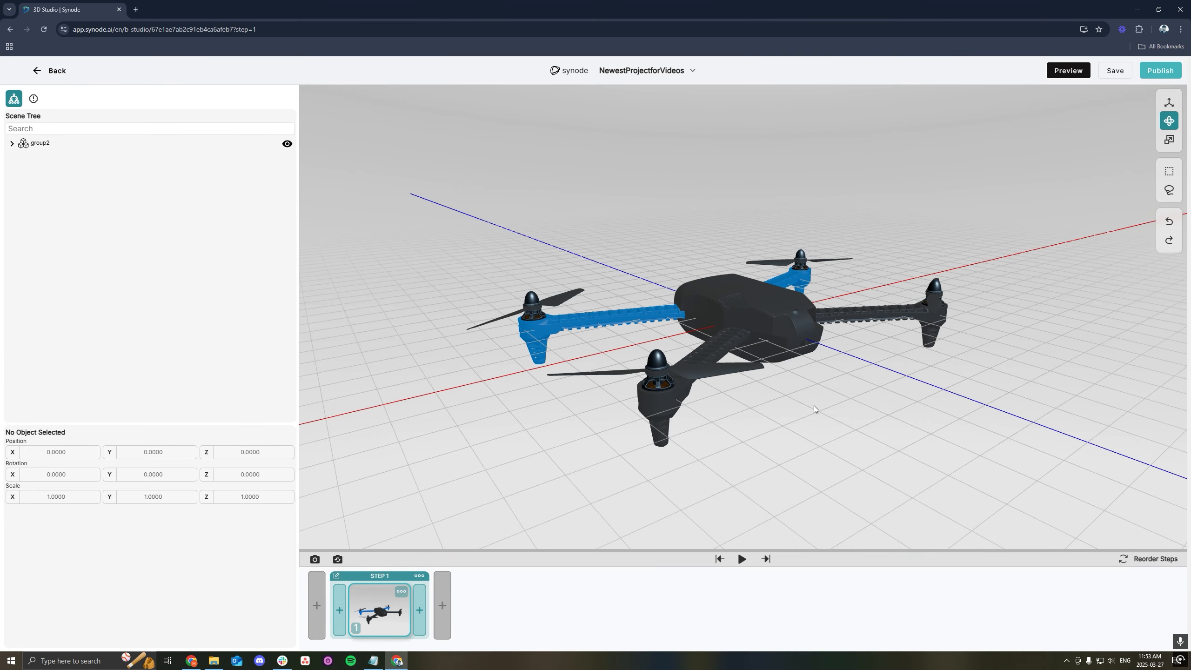
- Rotate the front propeller about its Z axis to about 54.65 degrees
scroll(748, 404, up, 5)
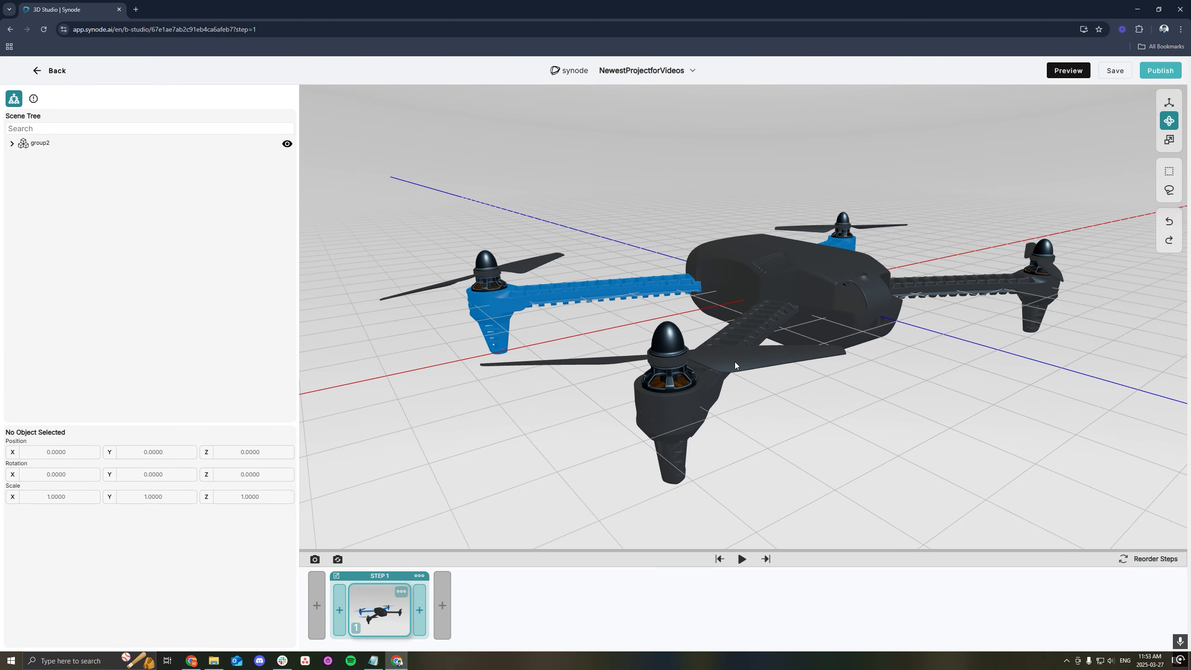
click(735, 366)
drag(675, 380, 634, 392)
drag(848, 441, 831, 400)
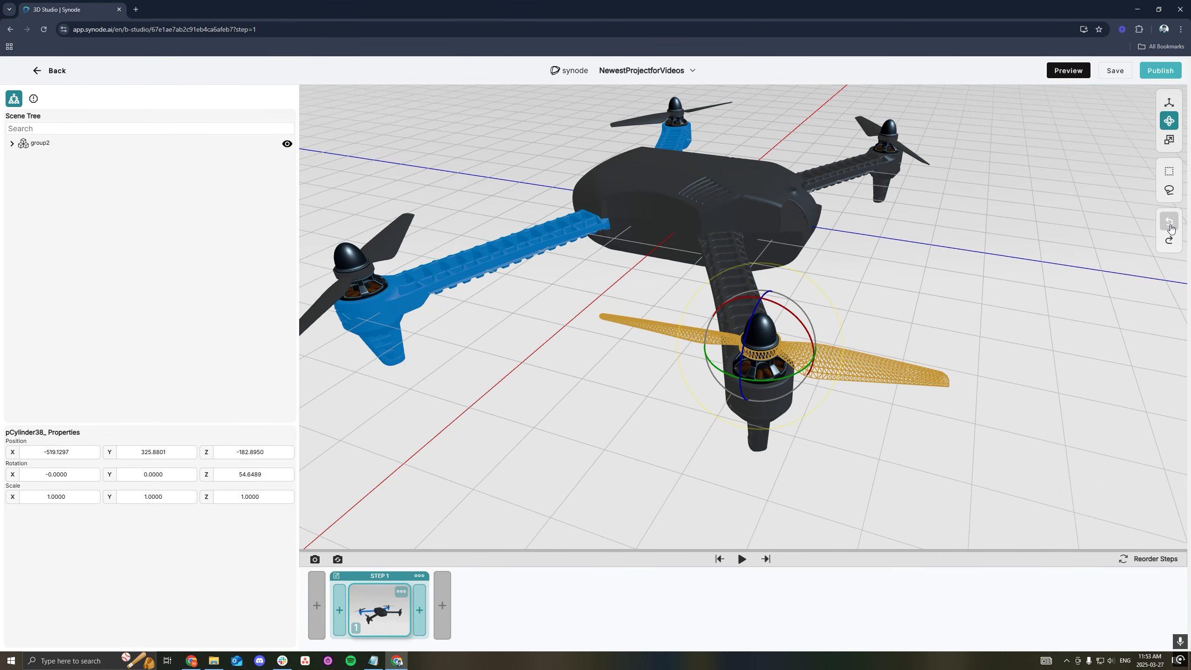
- Undo the latest front propeller changes repeatedly, and alternate redo and undo, ending with a redo
click(1171, 227)
click(1171, 226)
click(1171, 225)
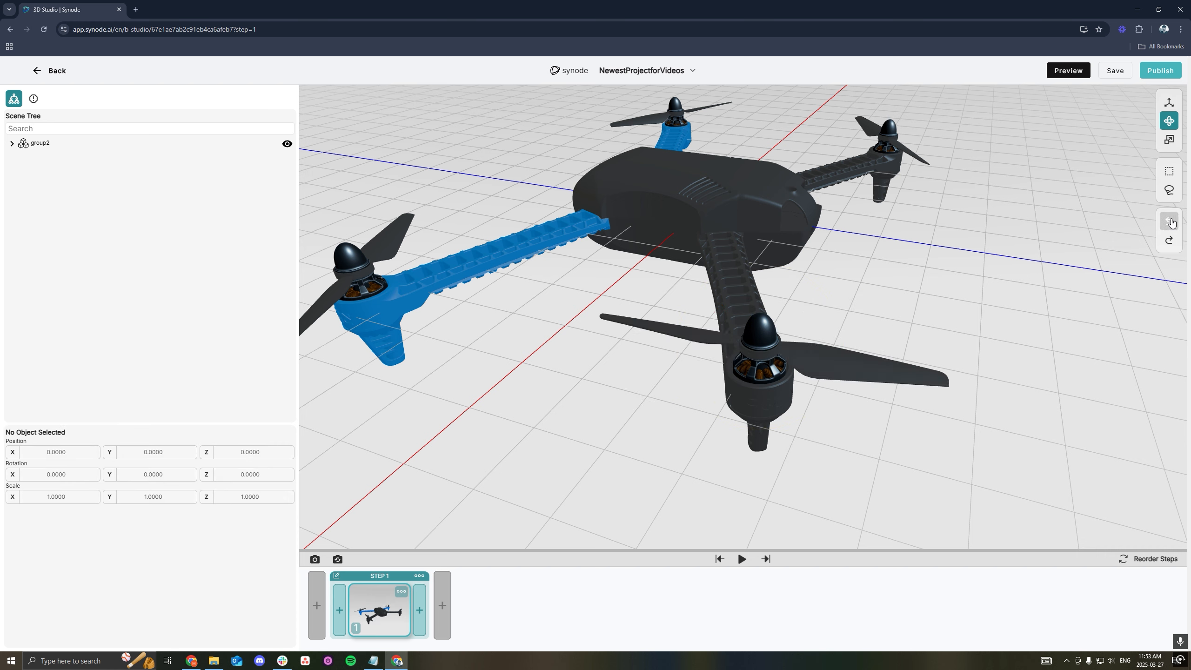
click(1171, 223)
click(1169, 242)
click(1169, 223)
click(1170, 240)
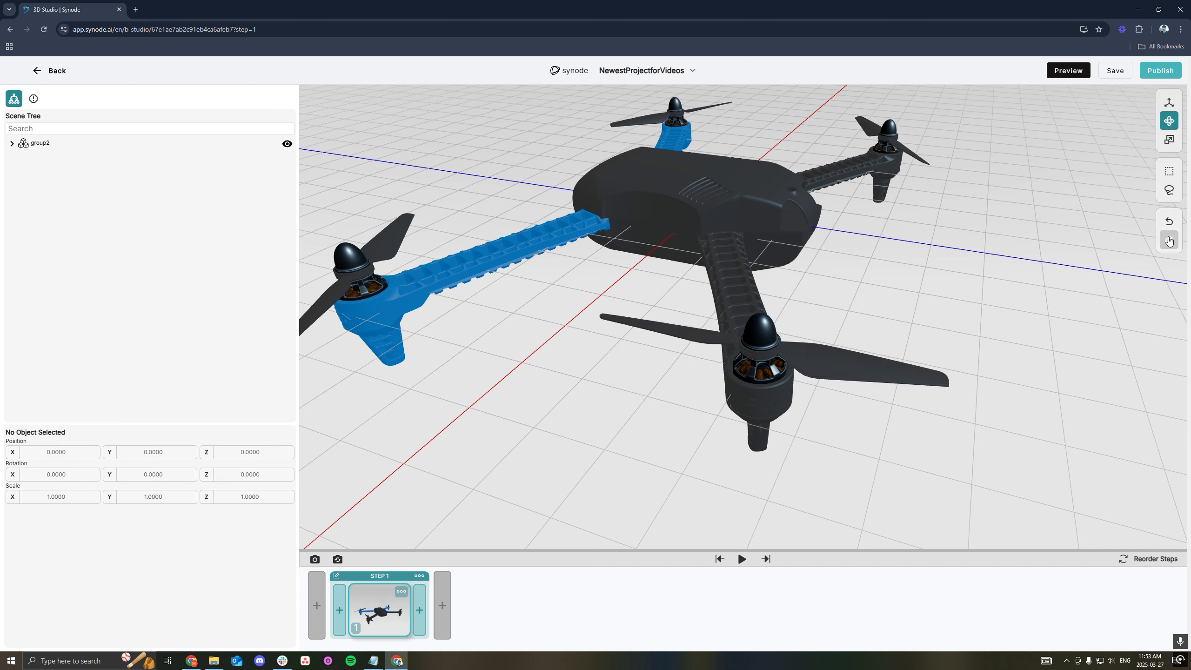